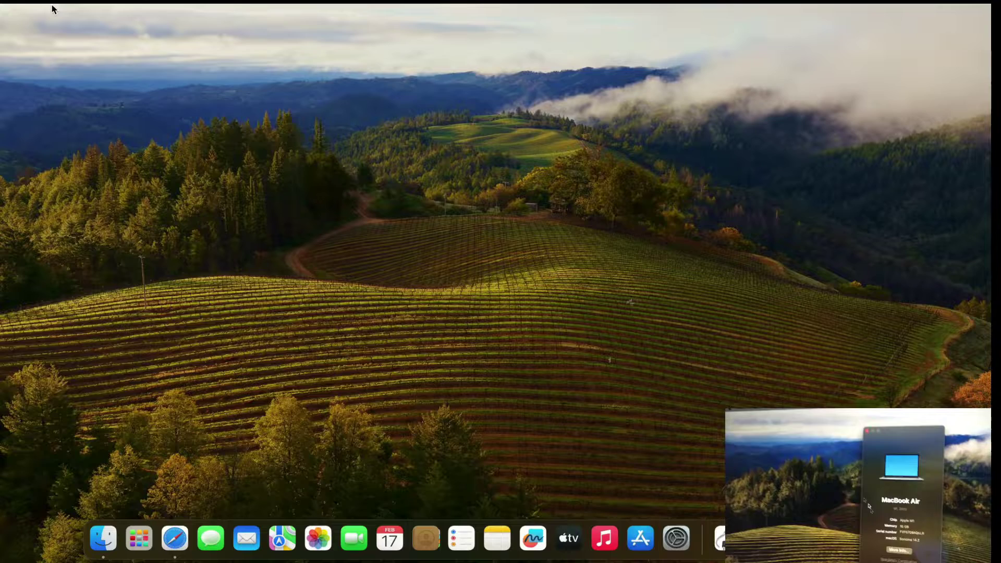
View this Mac's hardware and system details in About This Mac, then close it.
click(11, 6)
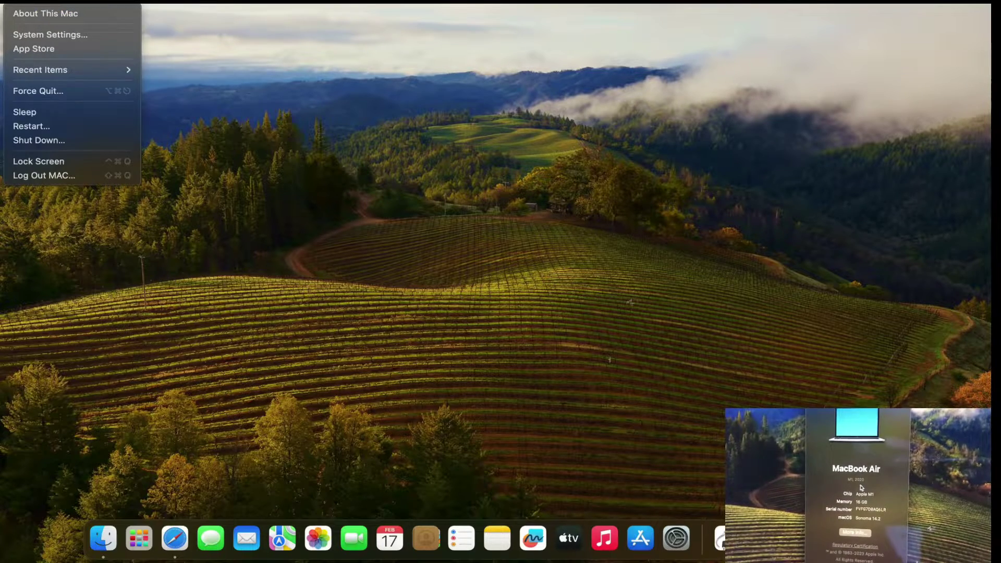
click(24, 14)
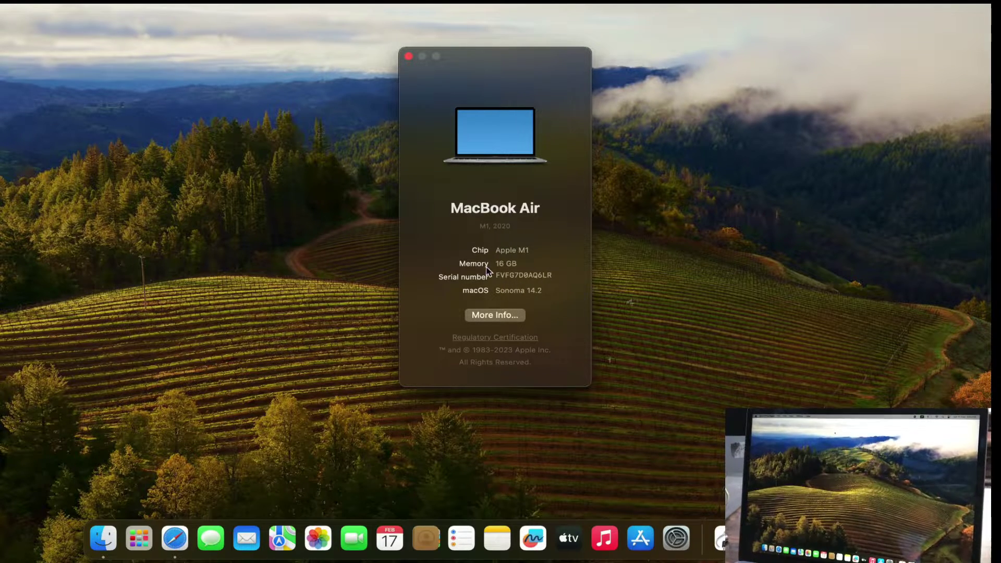
click(408, 55)
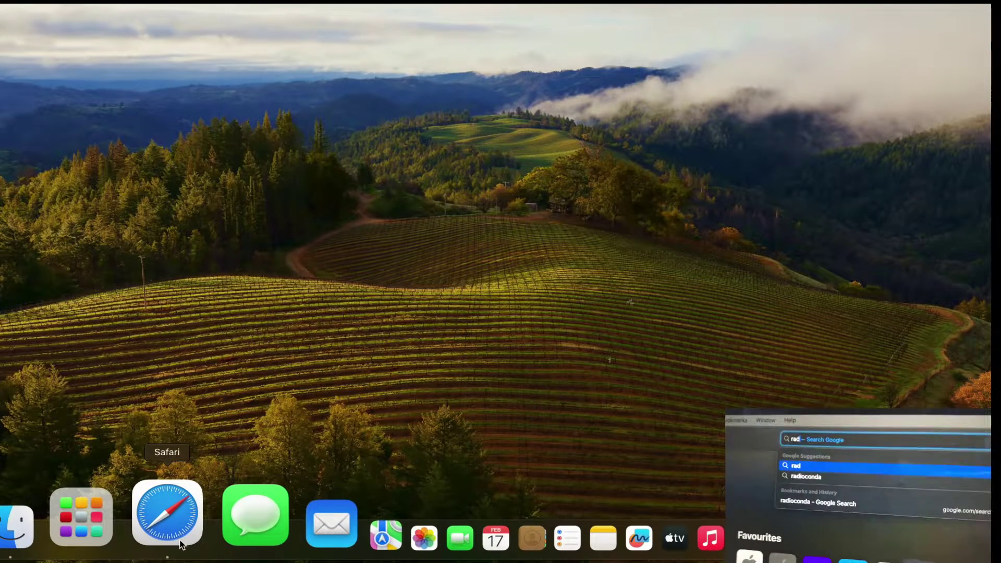
Search the web for 'radioconda' from Safari's address bar.
click(166, 512)
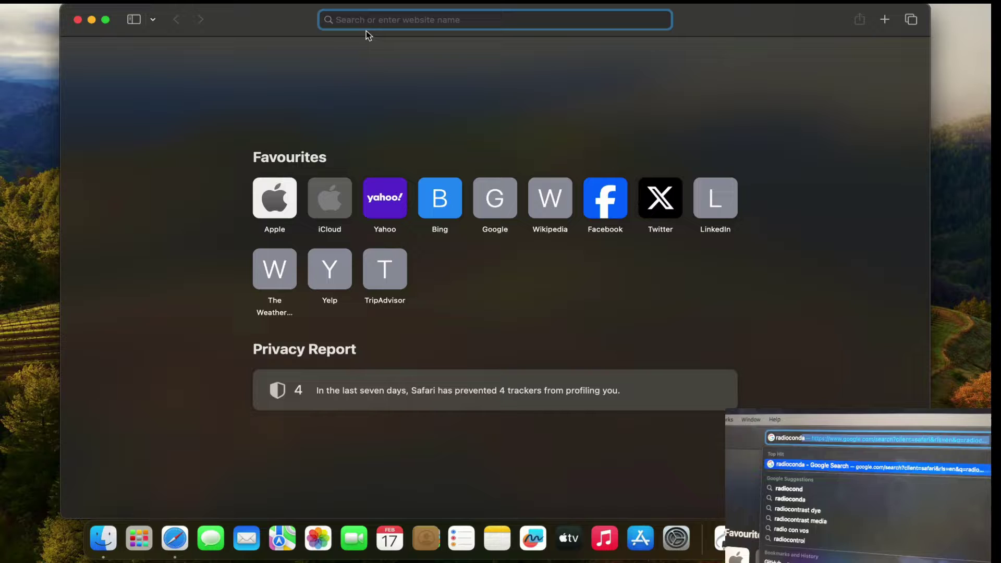
text(radio)
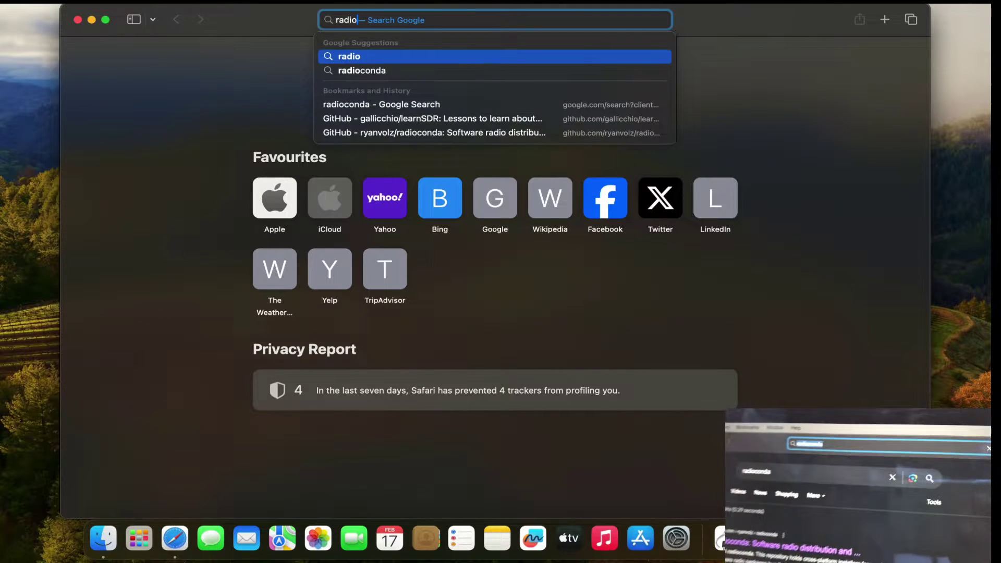
text(conda)
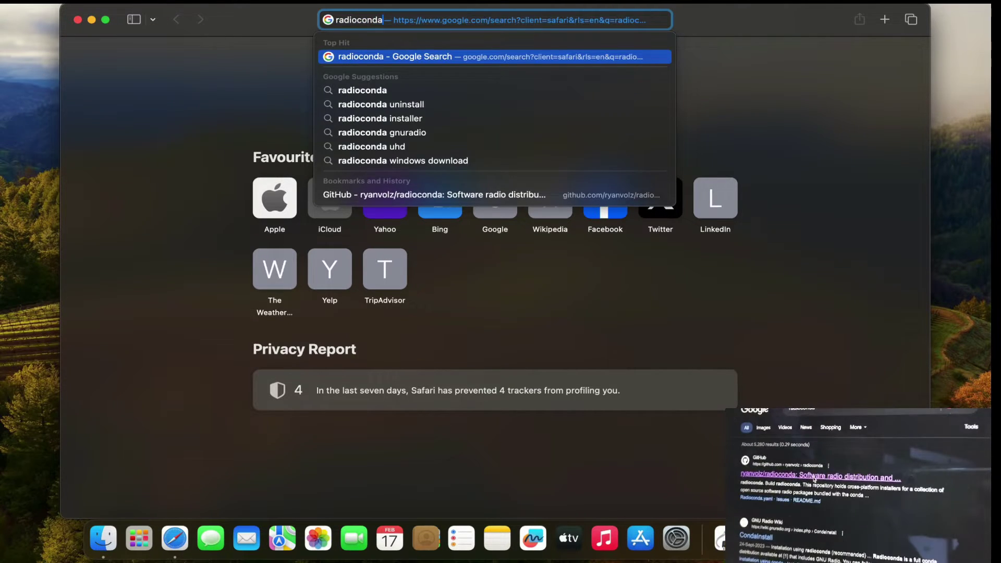
key(Return)
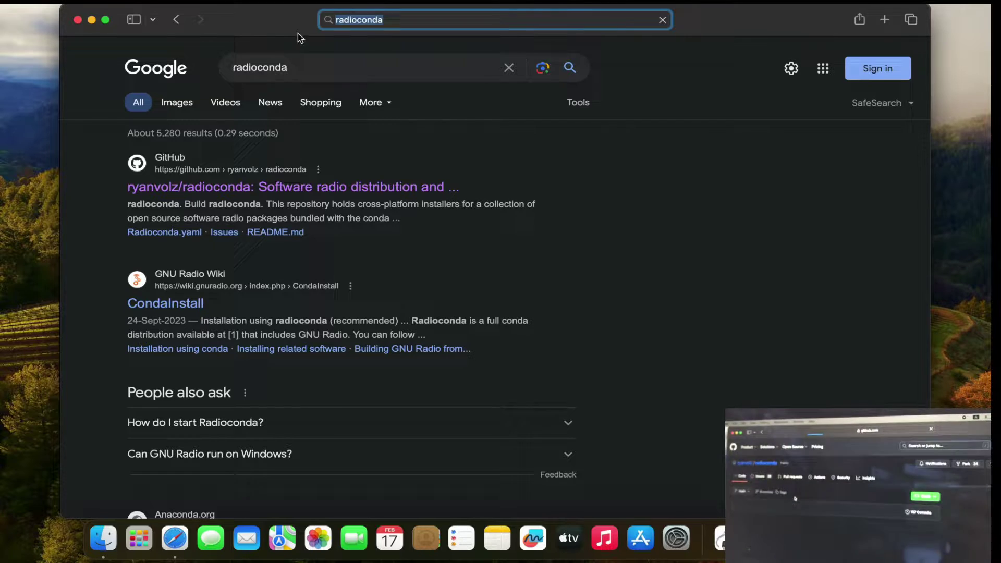
Open the ryanvolz/radioconda GitHub page, scroll down to the installer Download table, then minimize Safari.
click(287, 188)
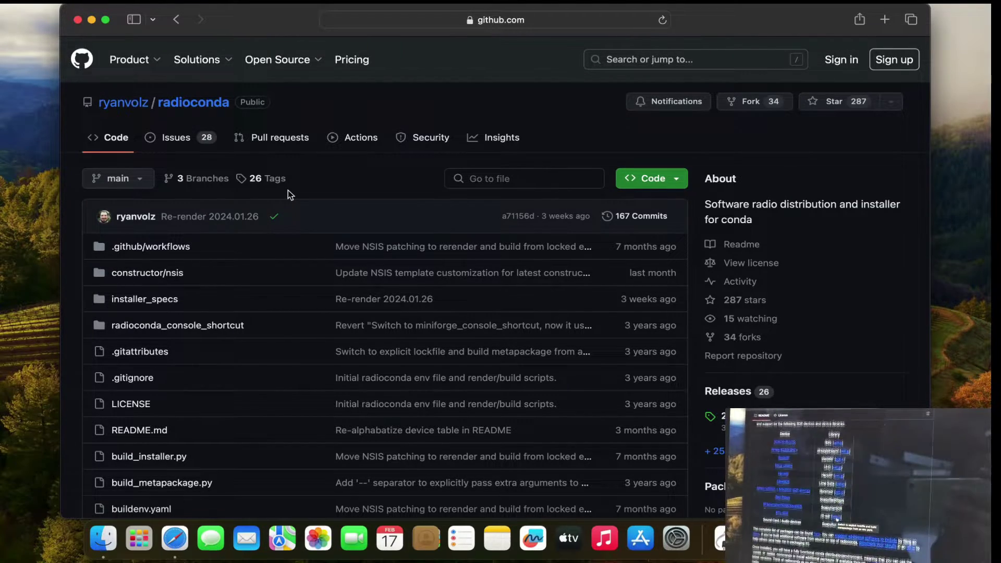
scroll(402, 352, down, 2)
scroll(402, 354, down, 10)
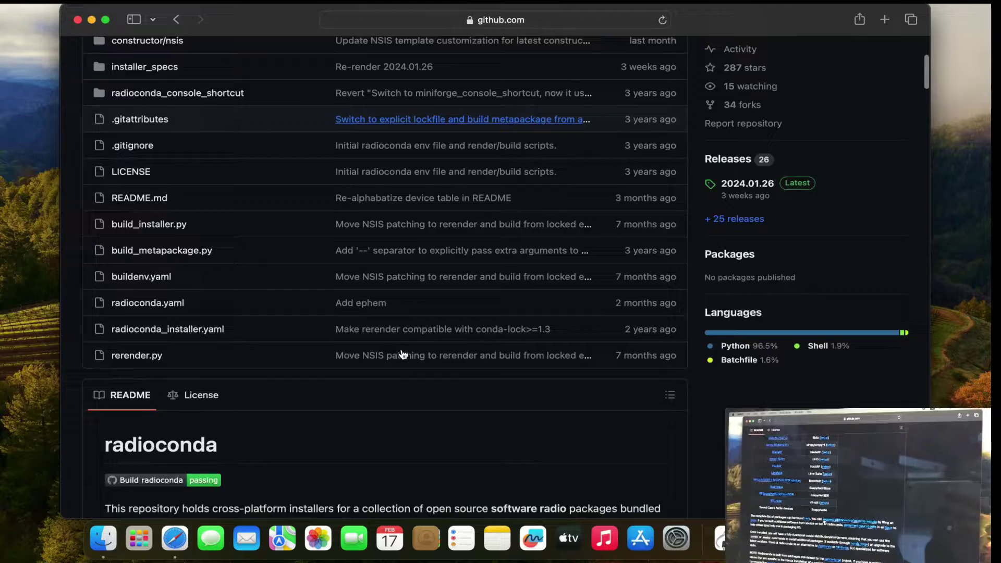
scroll(403, 354, down, 1)
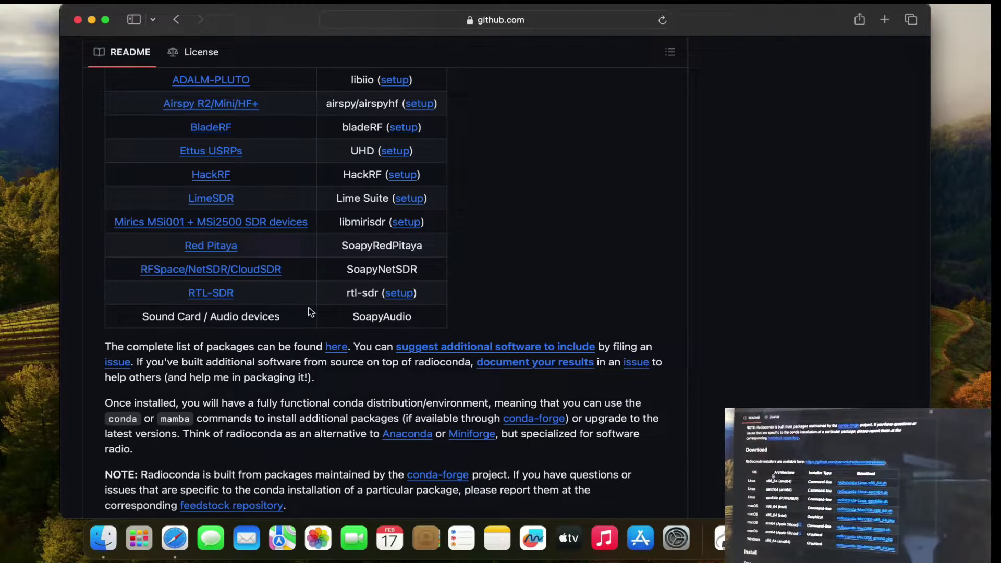
scroll(381, 320, down, 8)
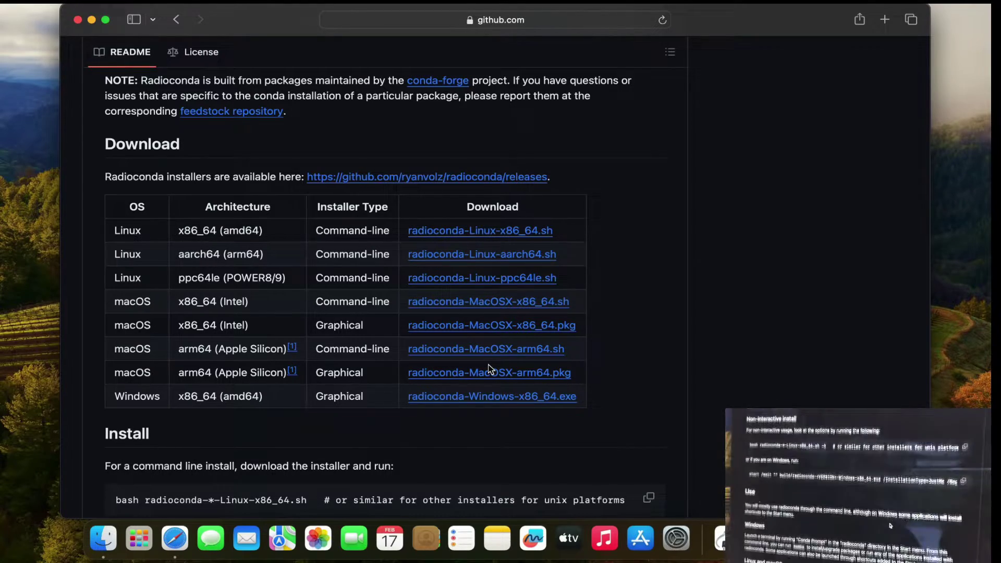
scroll(490, 369, down, 10)
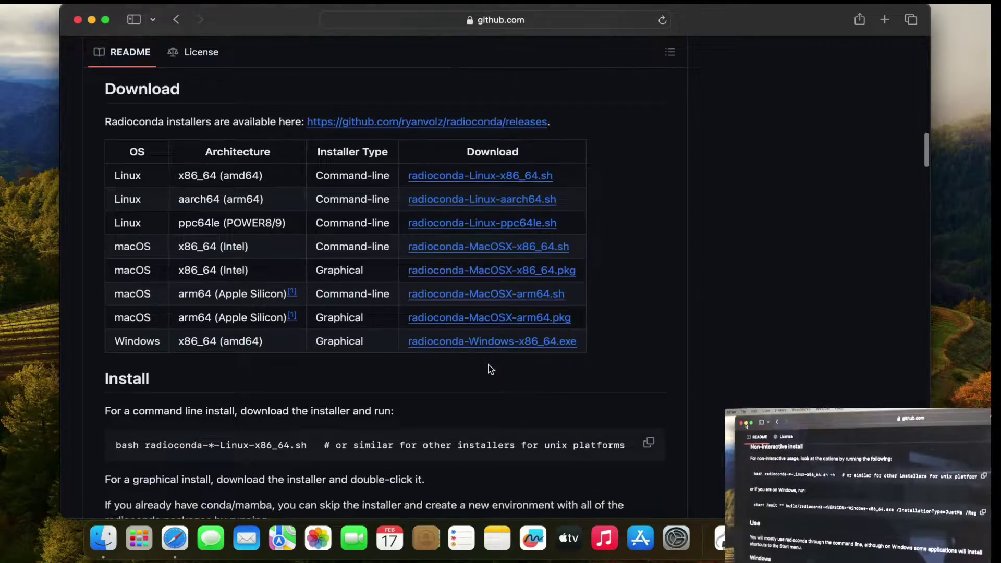
scroll(490, 368, down, 5)
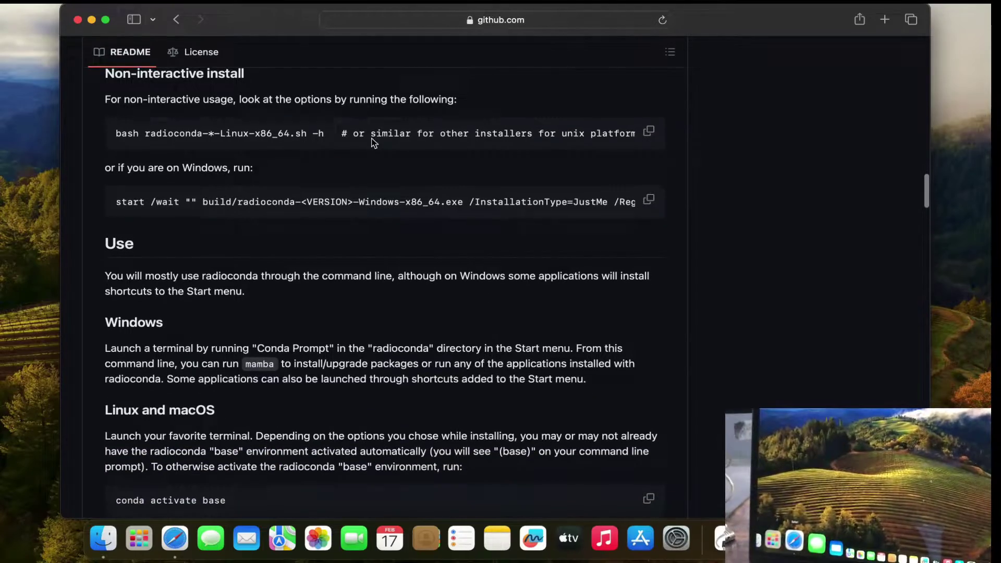
click(90, 23)
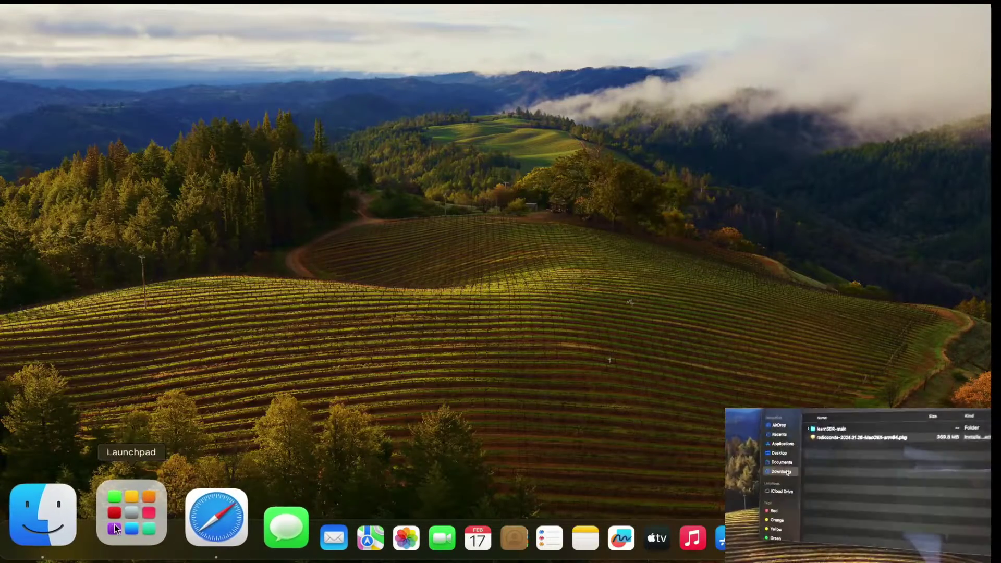
Launch radioconda-2024.01.26-MacOSX-arm64.pkg from the Downloads folder in Finder, then minimize Finder.
click(89, 524)
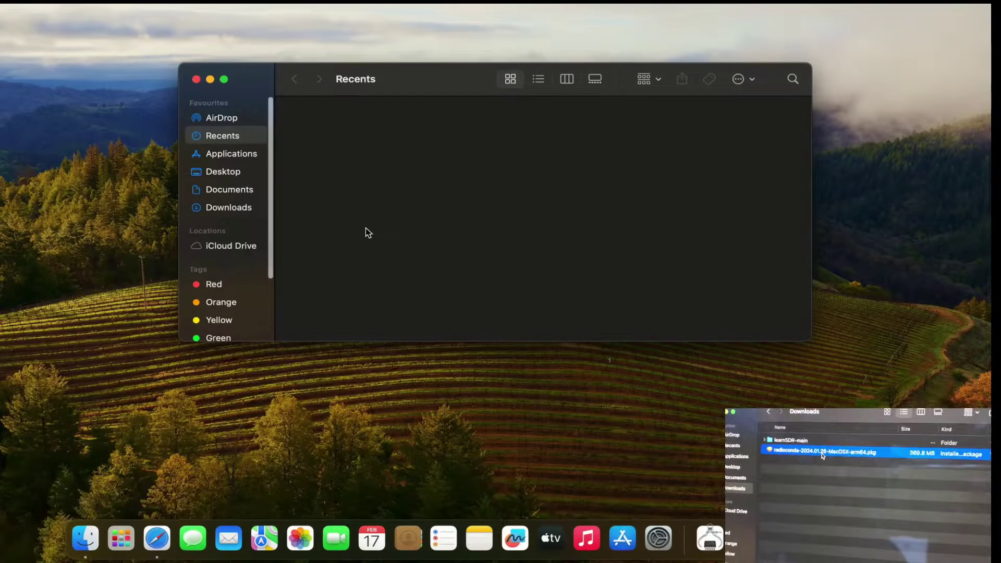
click(242, 208)
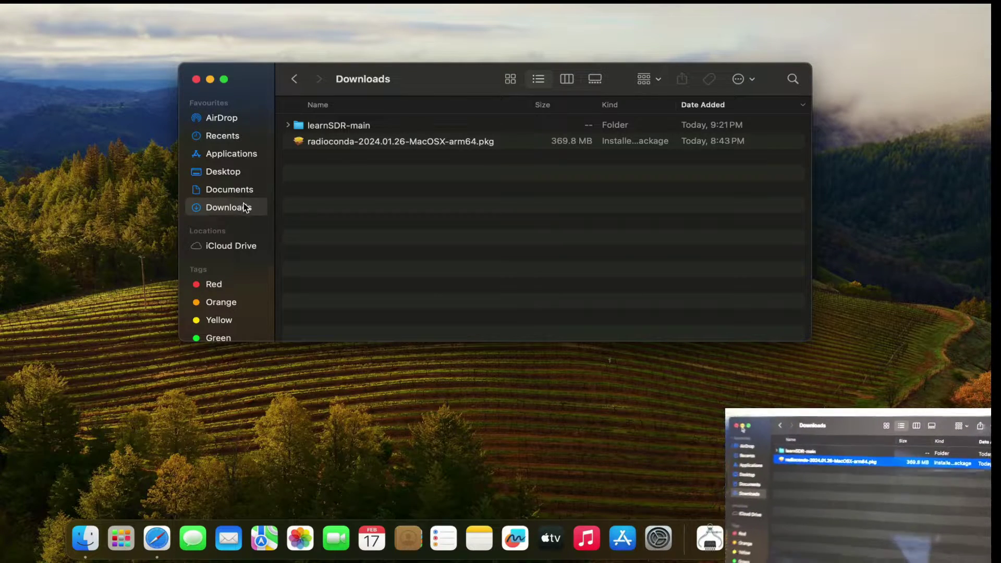
click(396, 145)
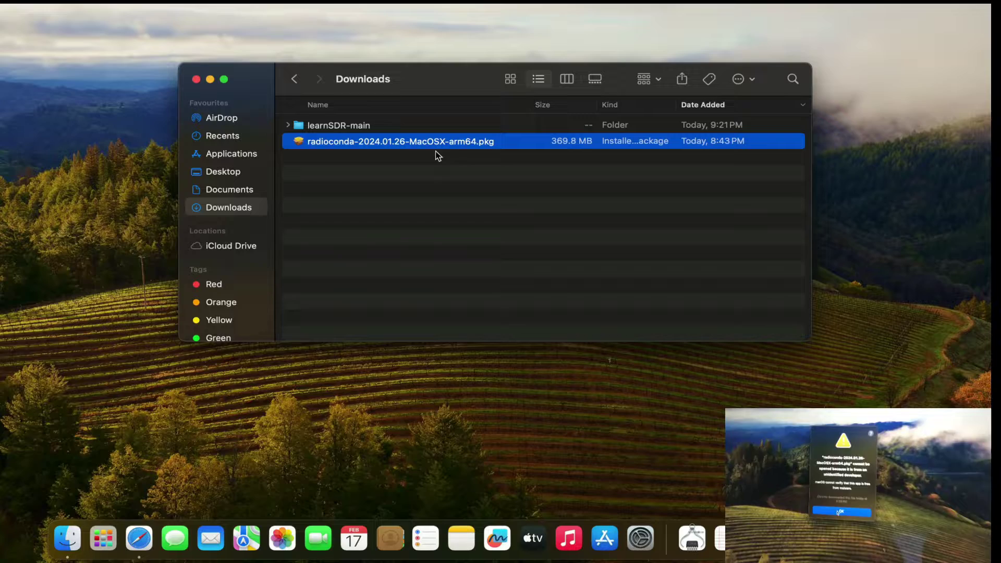
click(210, 79)
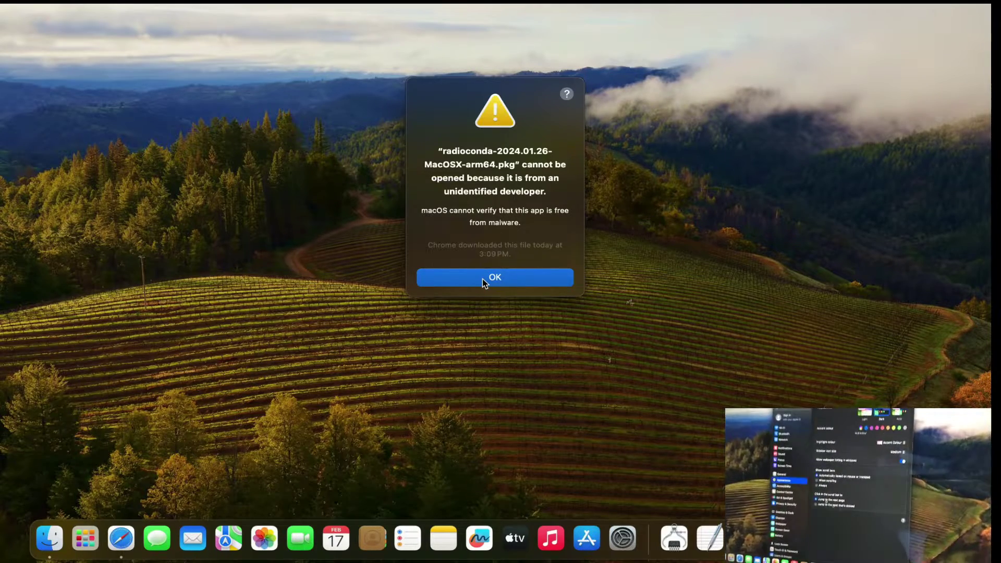
Dismiss the unidentified-developer warning and go to Privacy & Security in System Settings.
click(483, 279)
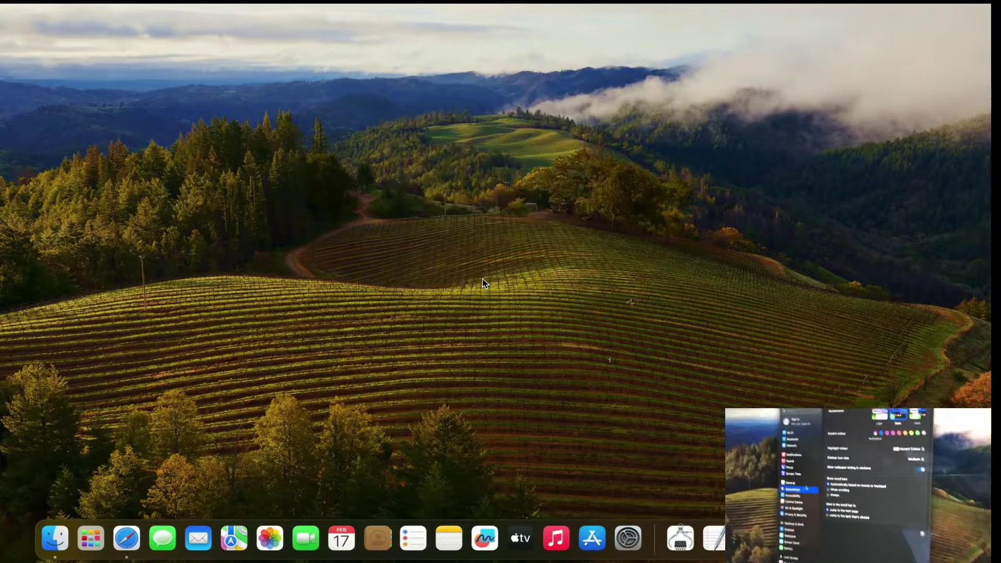
click(641, 529)
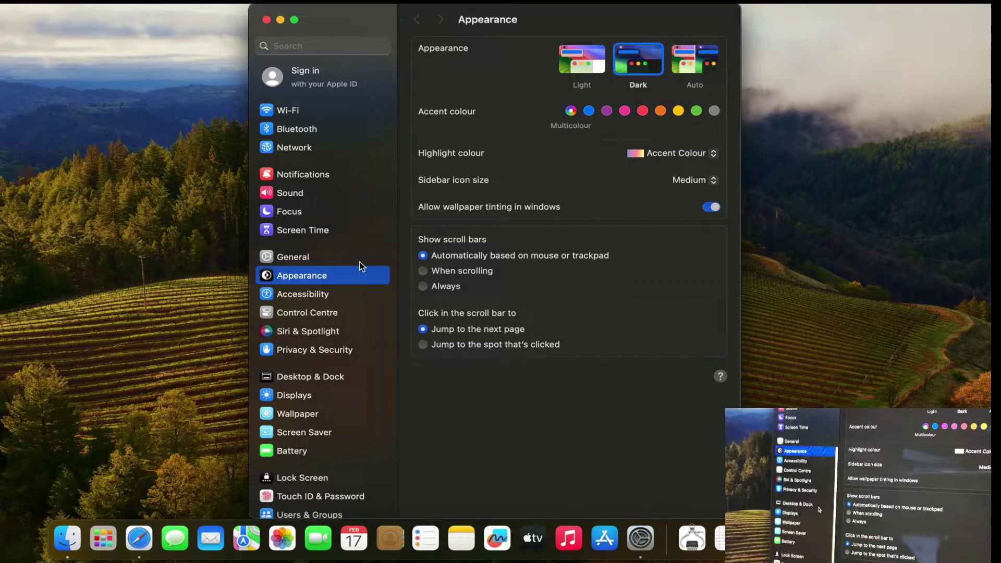
scroll(360, 266, down, 6)
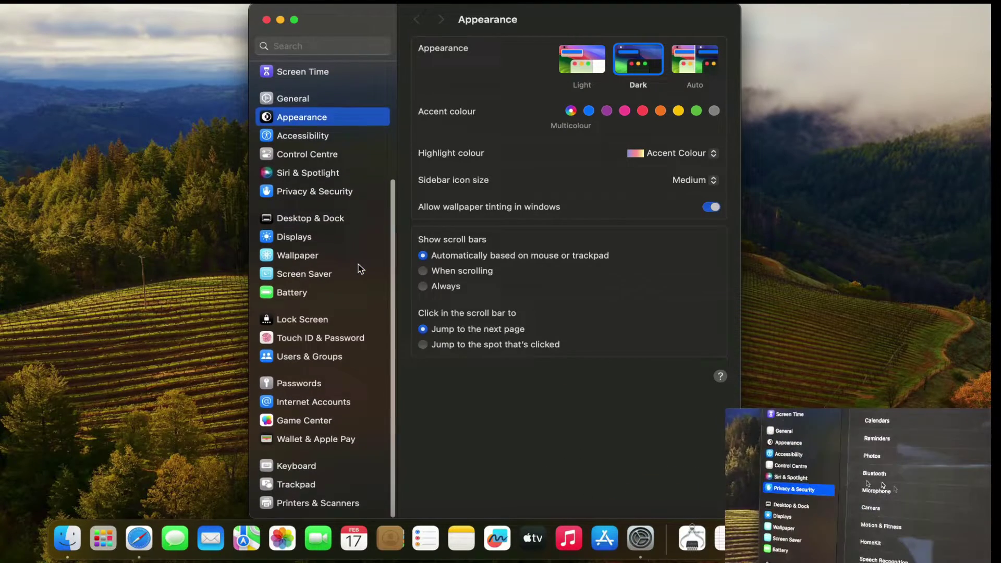
scroll(359, 269, up, 2)
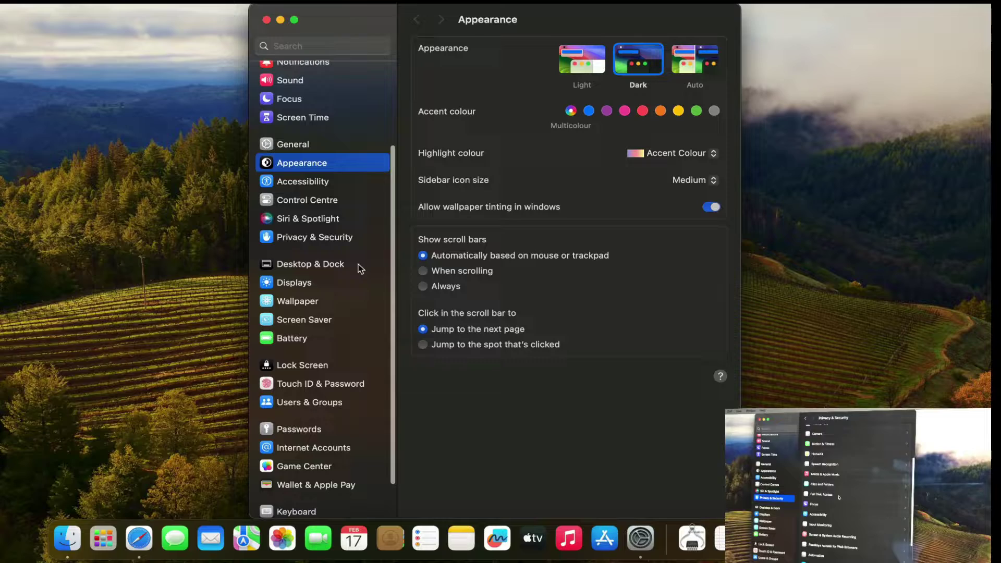
click(346, 237)
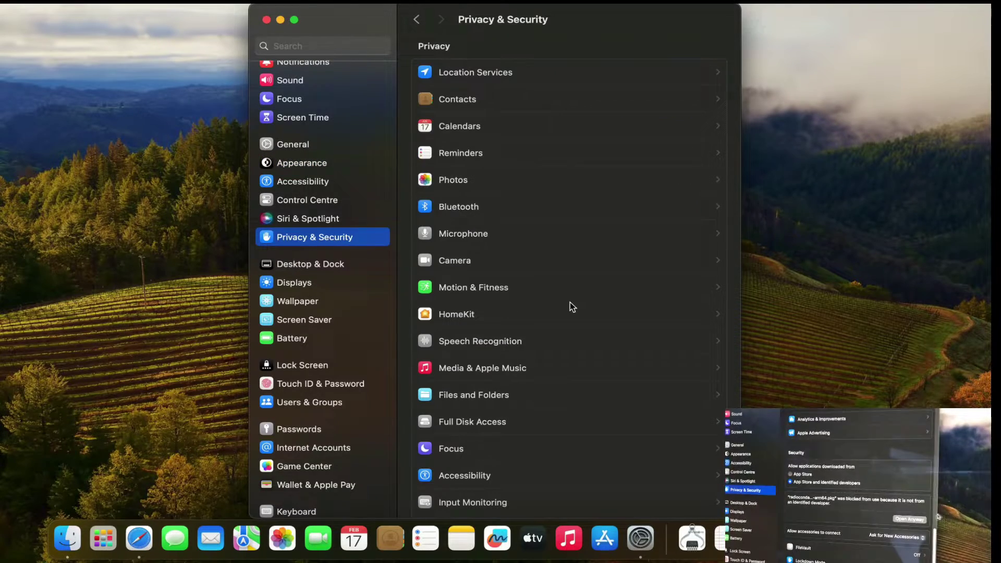
Choose Open Anyway for the radioconda package and authorize it with the account password.
scroll(525, 228, down, 12)
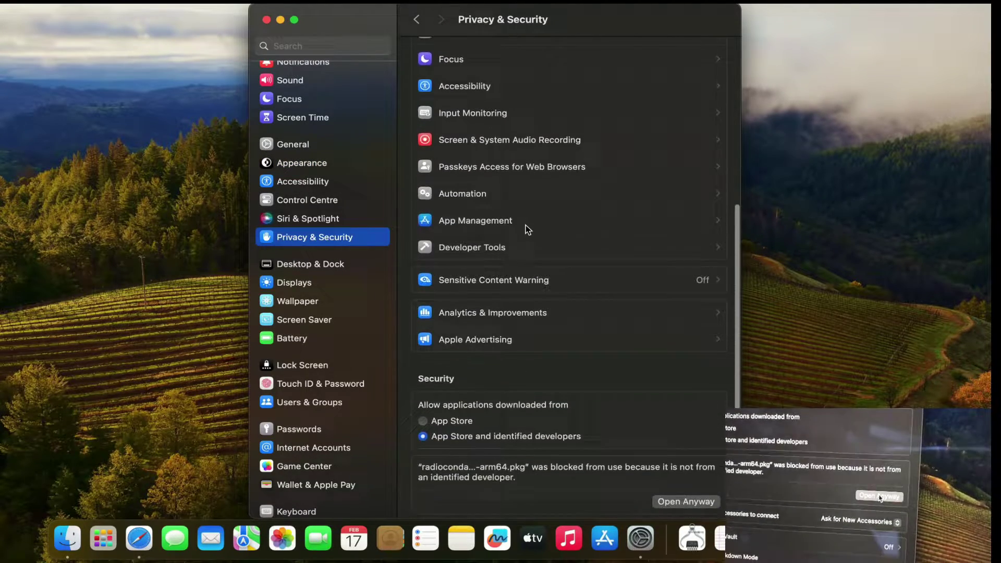
scroll(526, 228, down, 7)
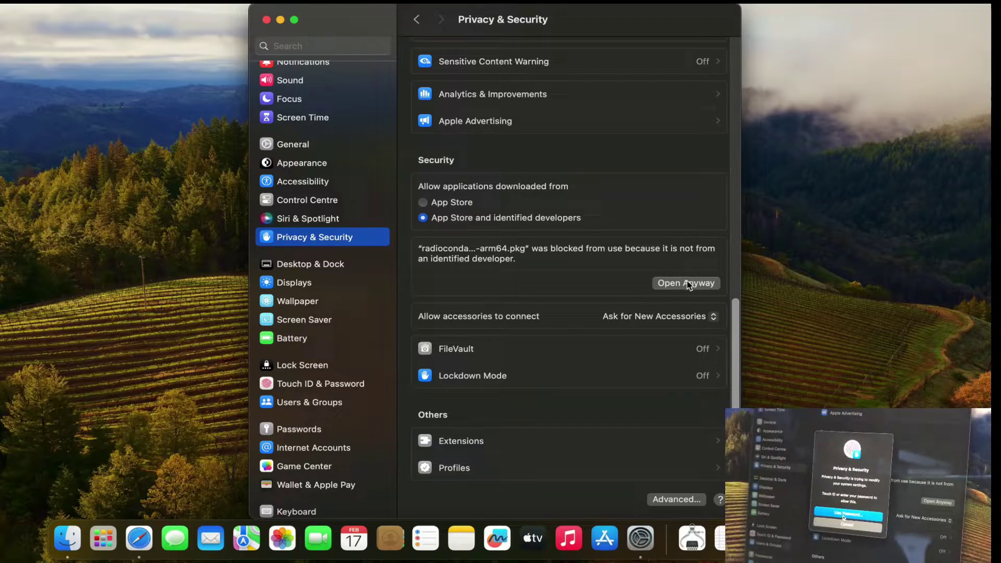
click(686, 283)
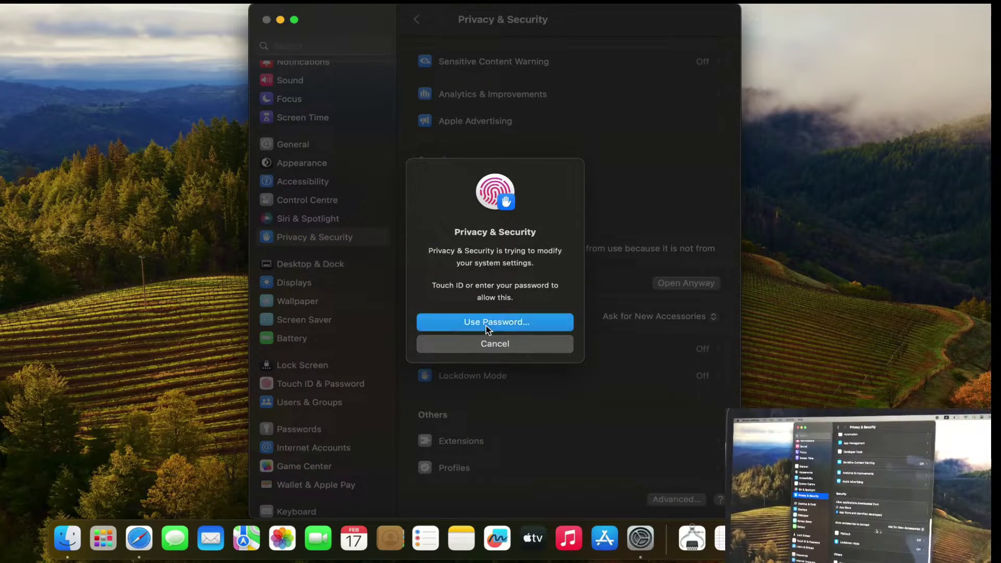
click(486, 326)
text(••••)
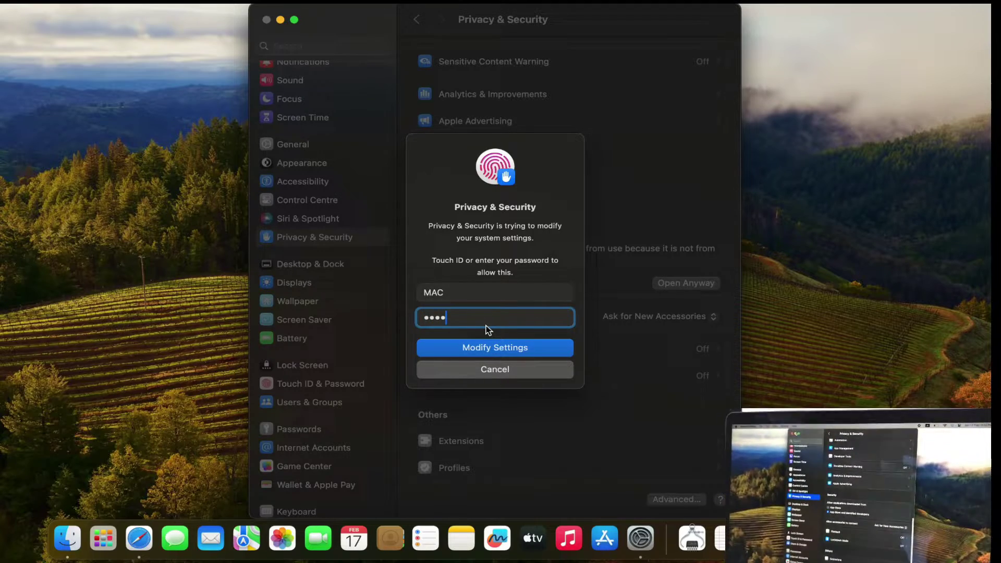
key(Return)
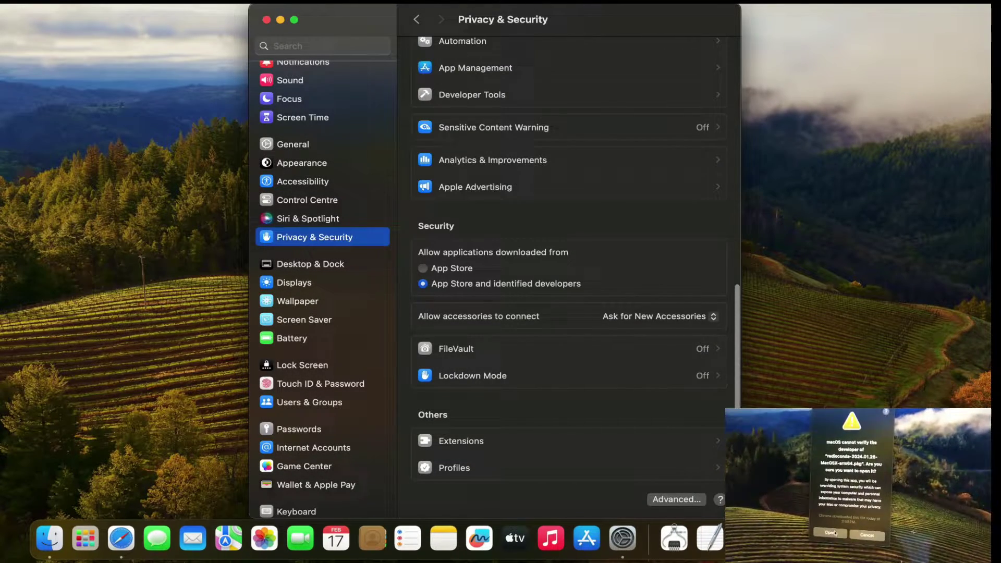
Open the radioconda installer, pass Introduction and Read Me, agree to the licence, install for current user on Macintosh HD.
click(282, 22)
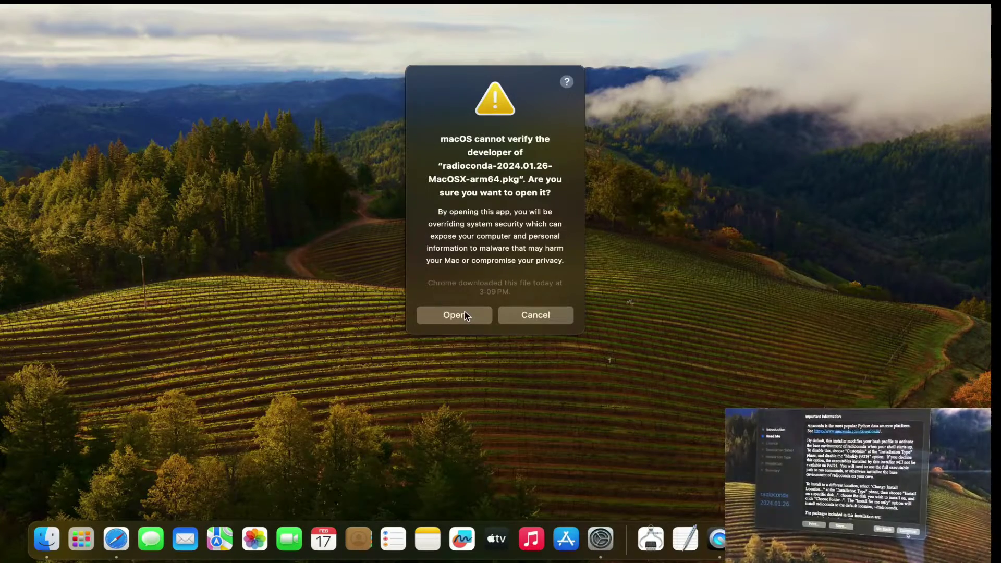
click(465, 314)
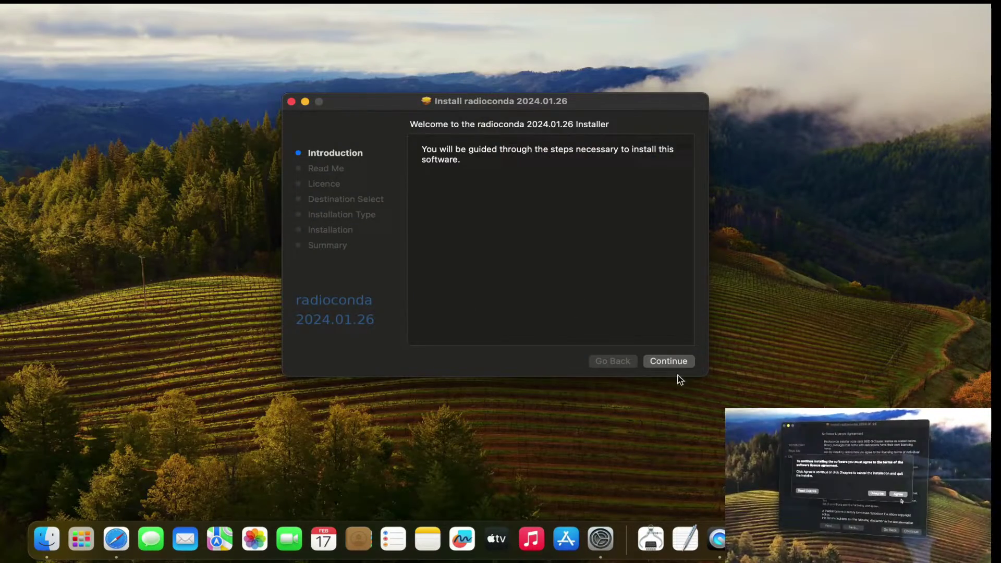
click(668, 365)
click(668, 365)
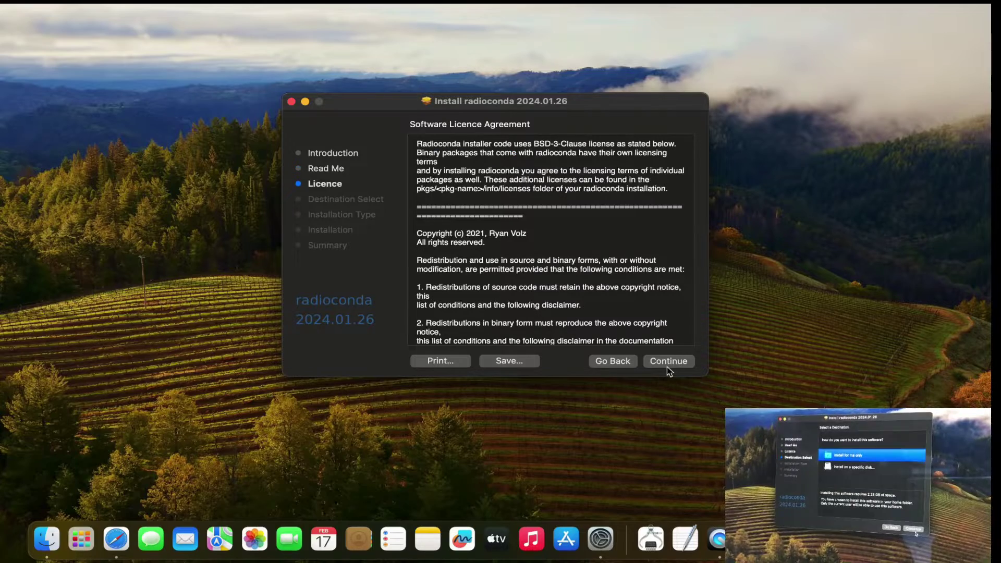
click(667, 367)
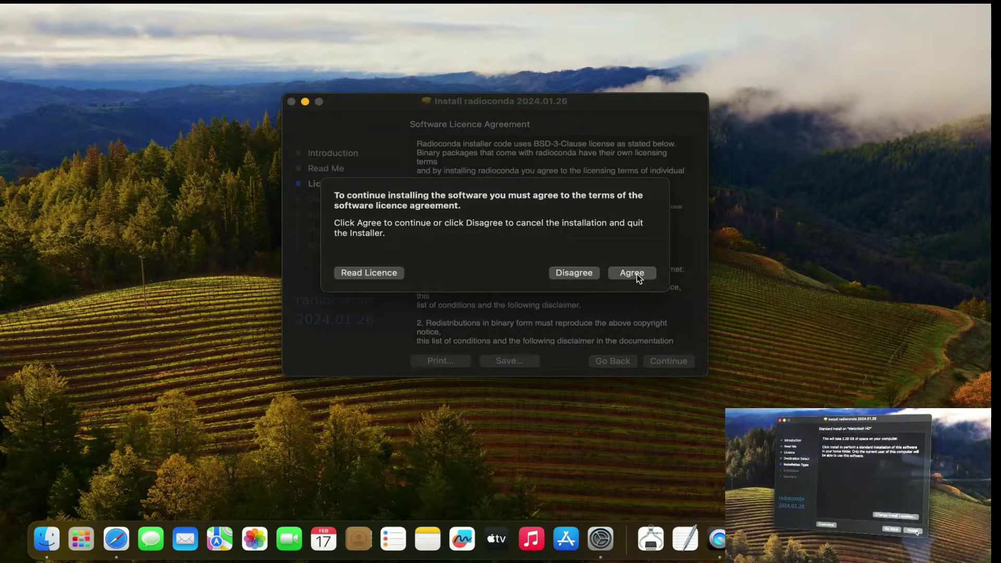
click(636, 273)
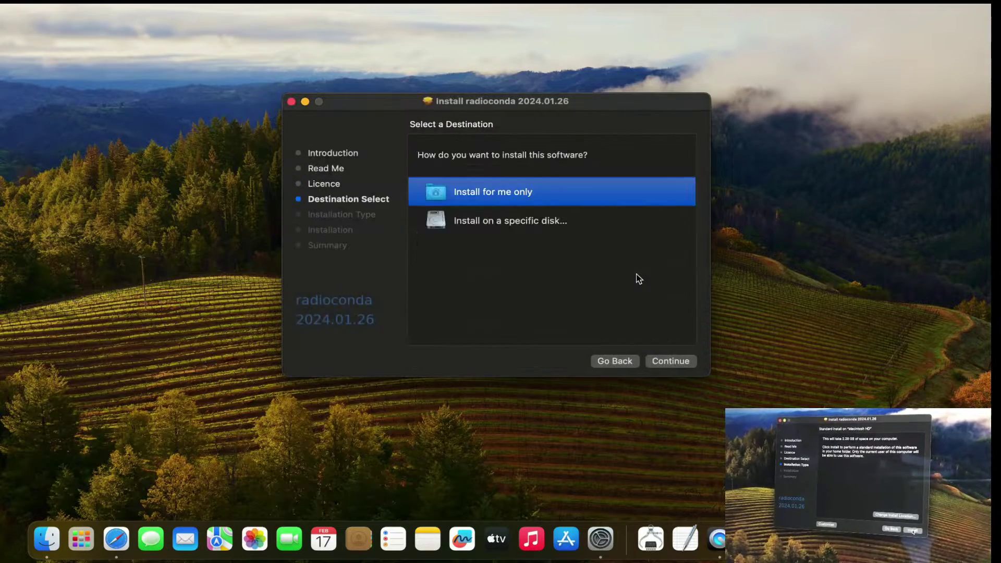
click(681, 361)
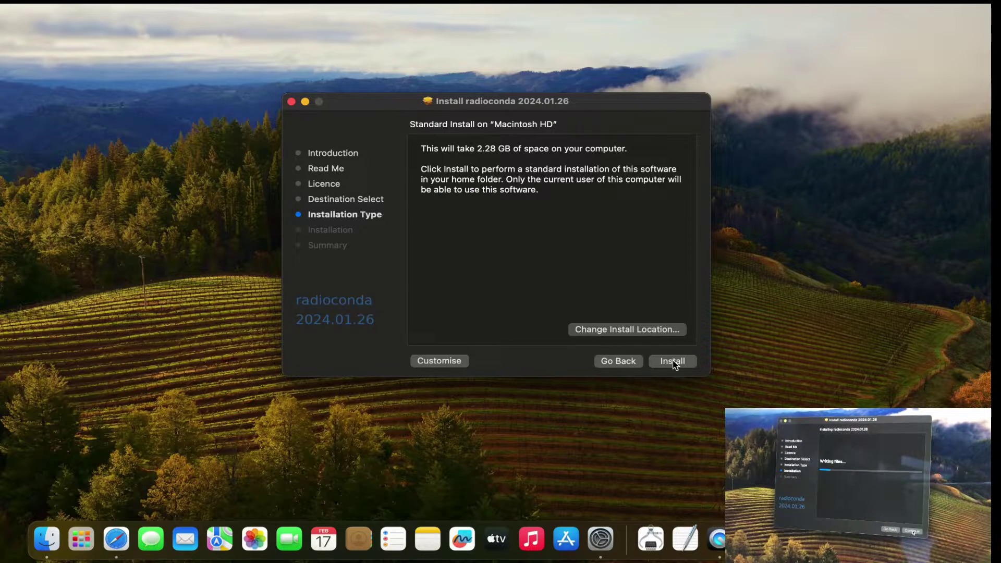
click(674, 363)
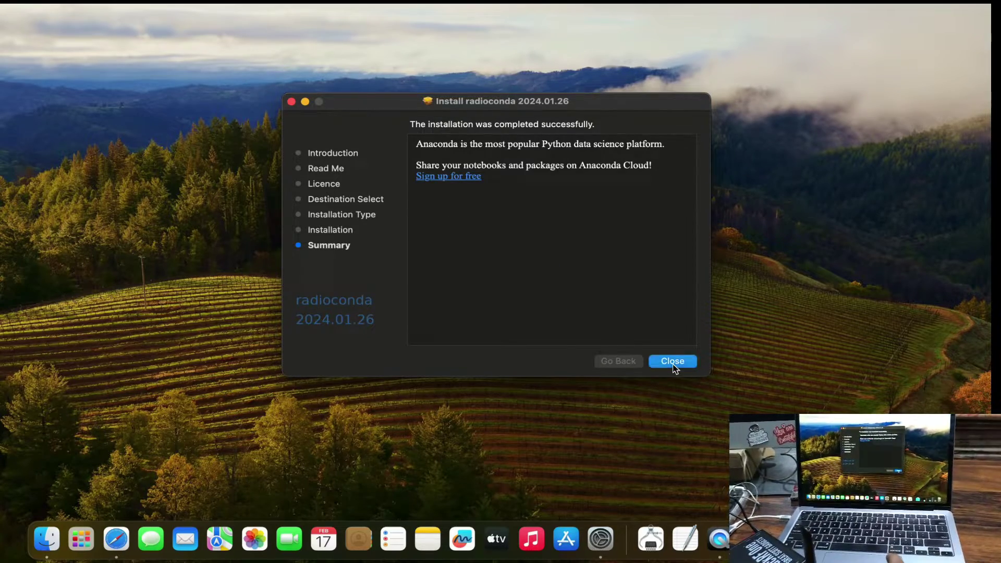
Close the finished installer and choose Keep for the radioconda package.
click(673, 364)
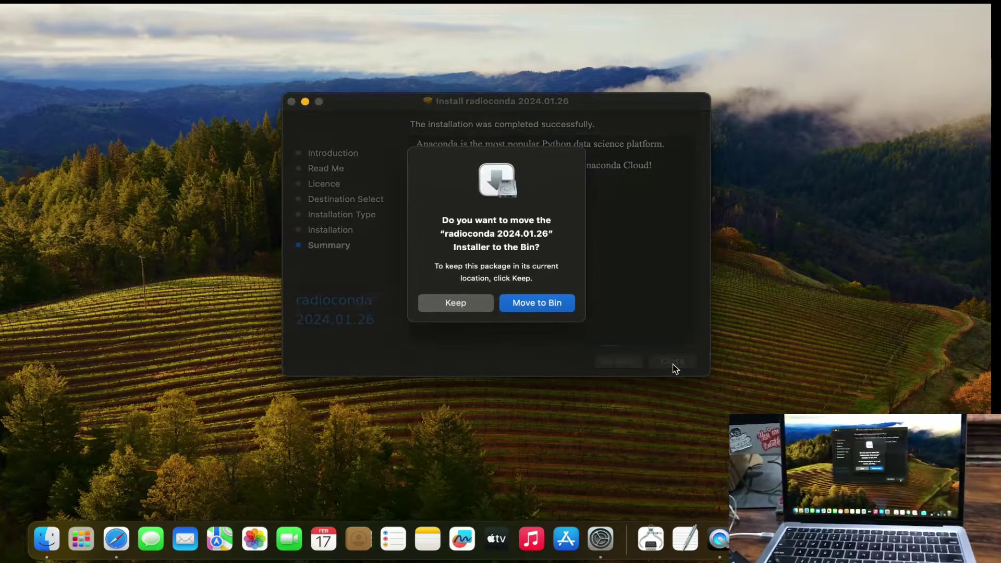
click(455, 303)
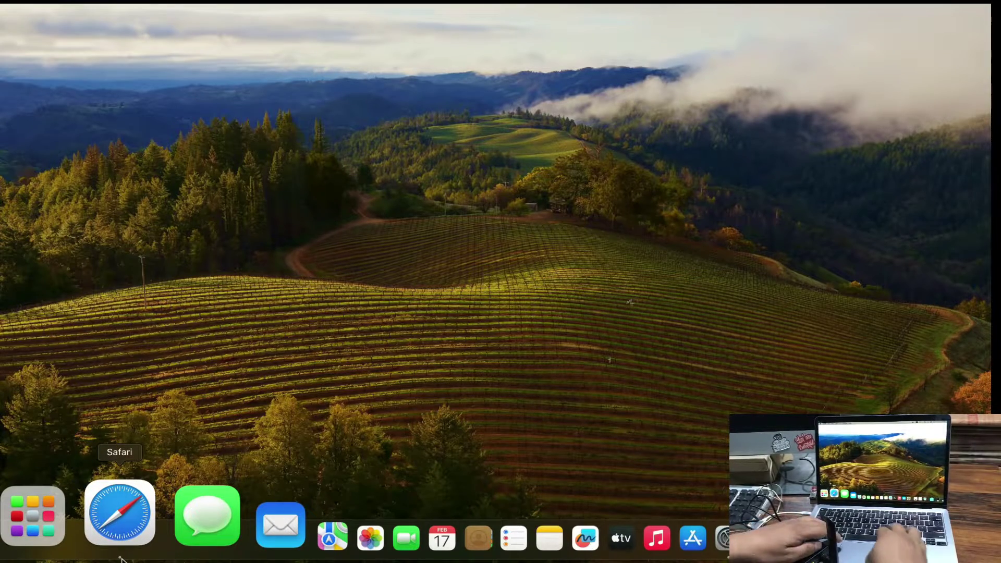
Open Terminal via Spotlight and run gnuradio-companion.
key(super+space)
text(terminal)
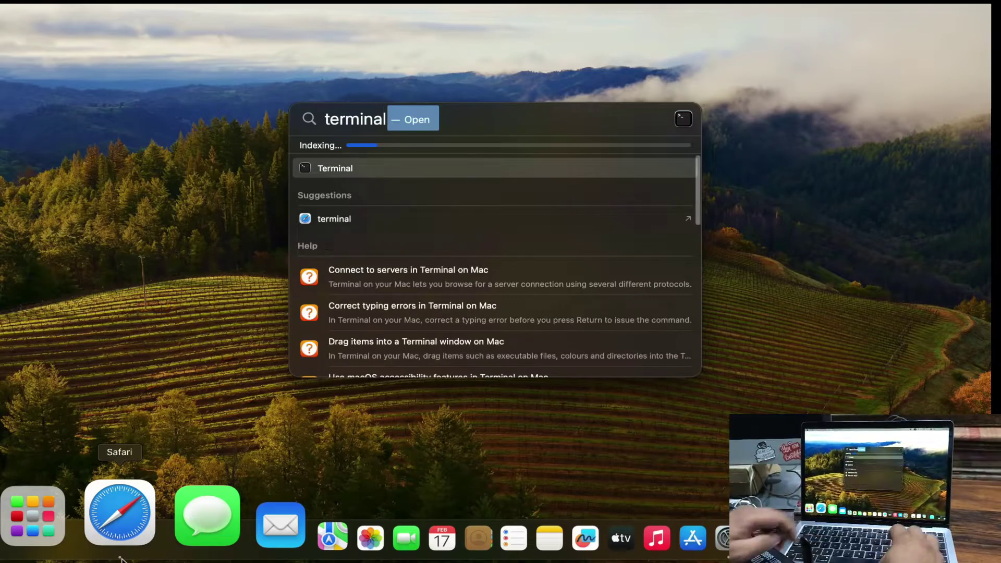
key(Return)
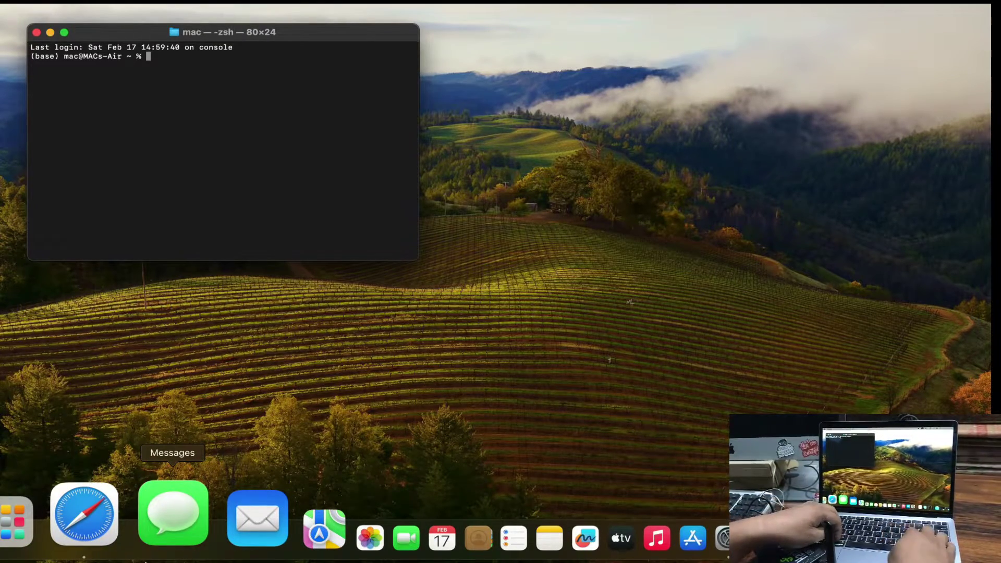
text(gnuradi)
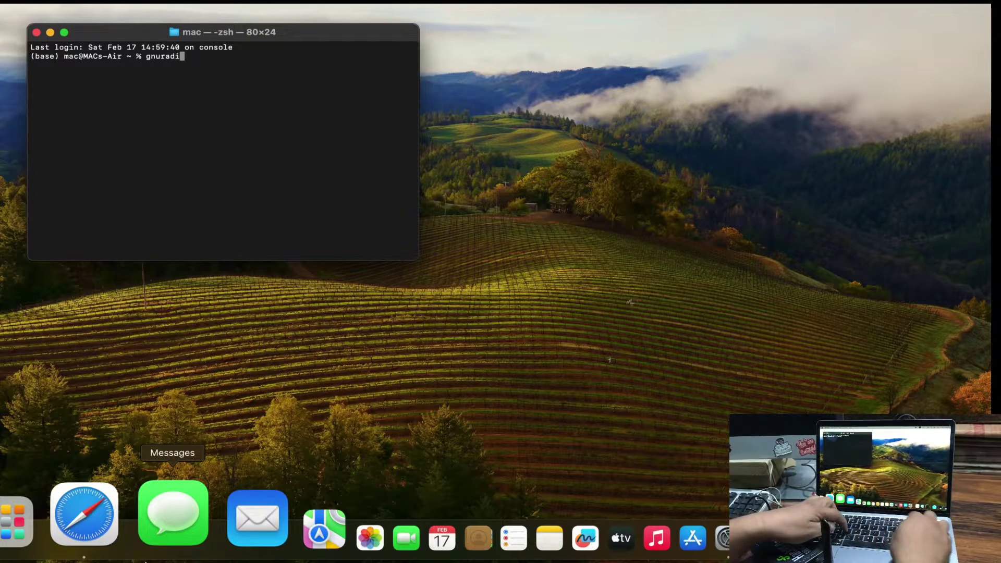
text(o-companion)
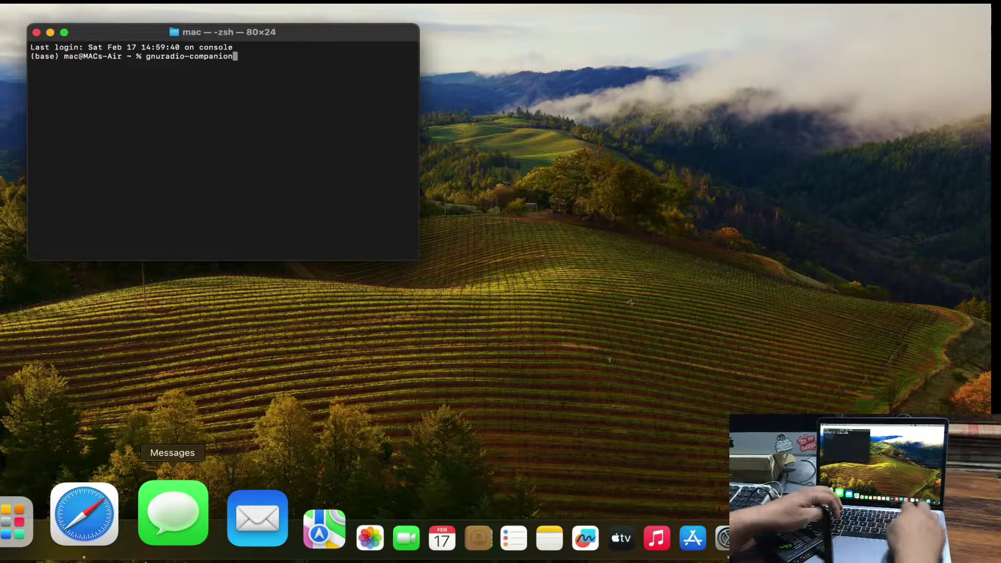
key(Return)
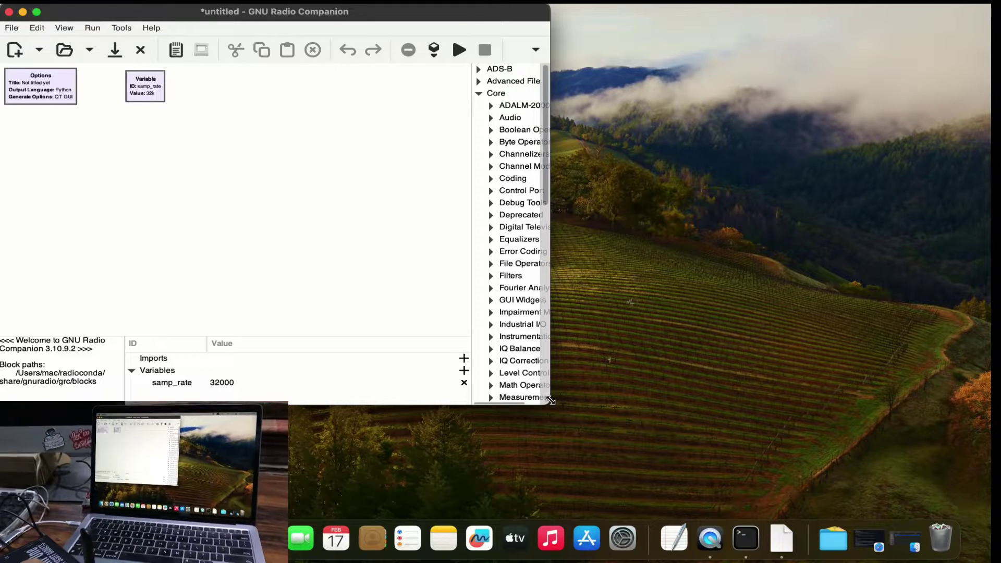
Drag the GNU Radio Companion window larger and scroll the block library list.
drag(549, 405, 906, 475)
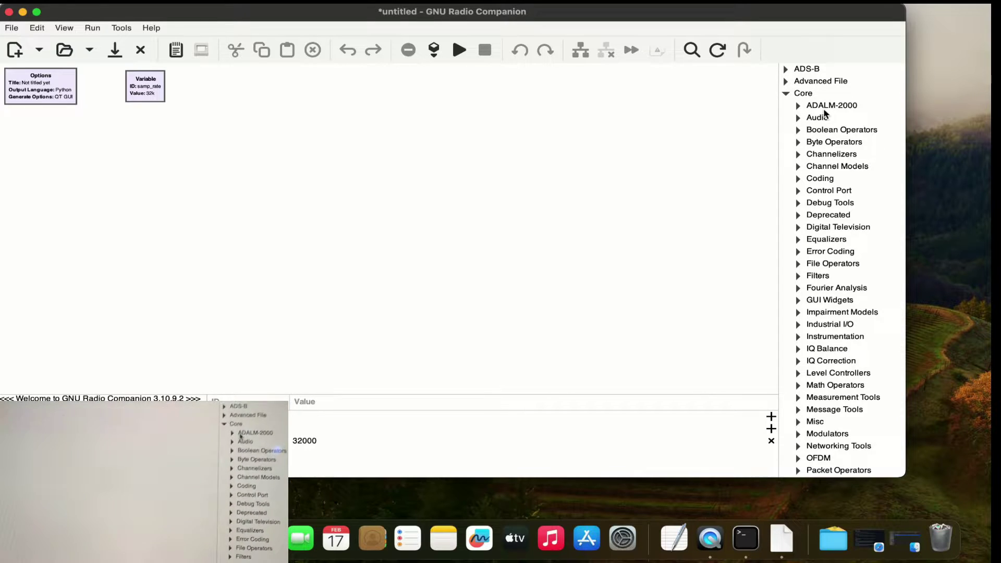
scroll(830, 177, down, 10)
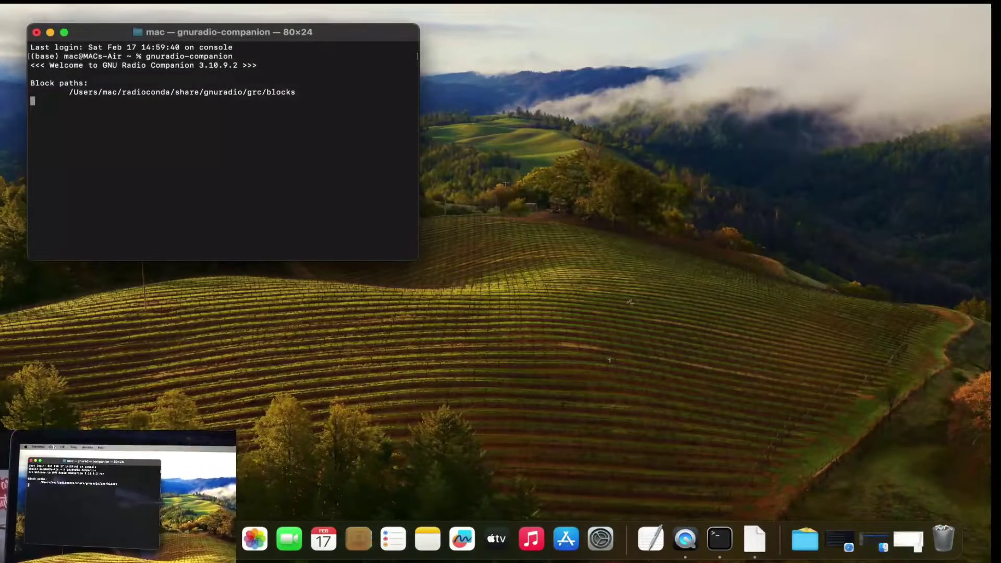
Open a new Terminal window with the Basic profile and run gqrx.
click(93, 1)
mouse_move(121, 15)
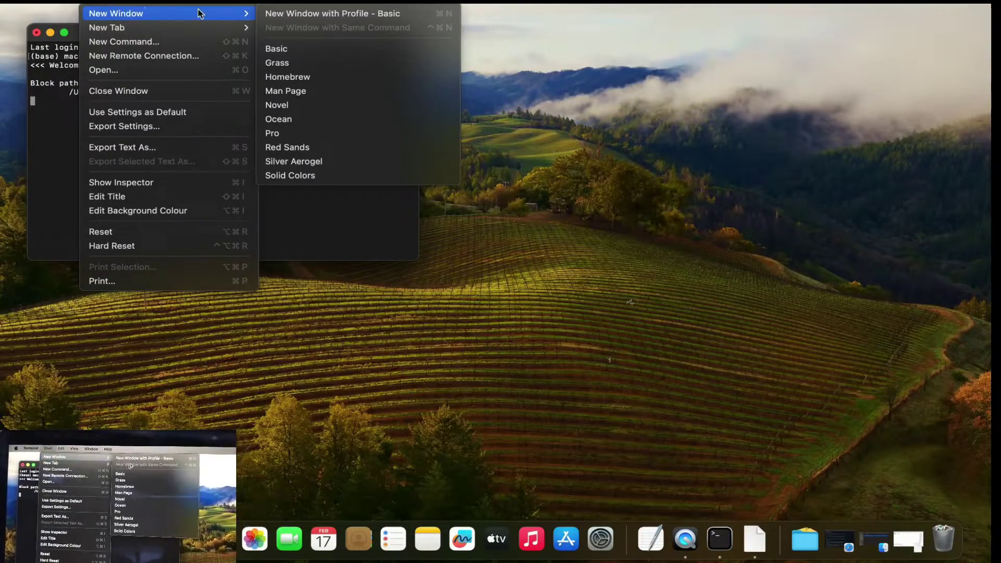
click(316, 14)
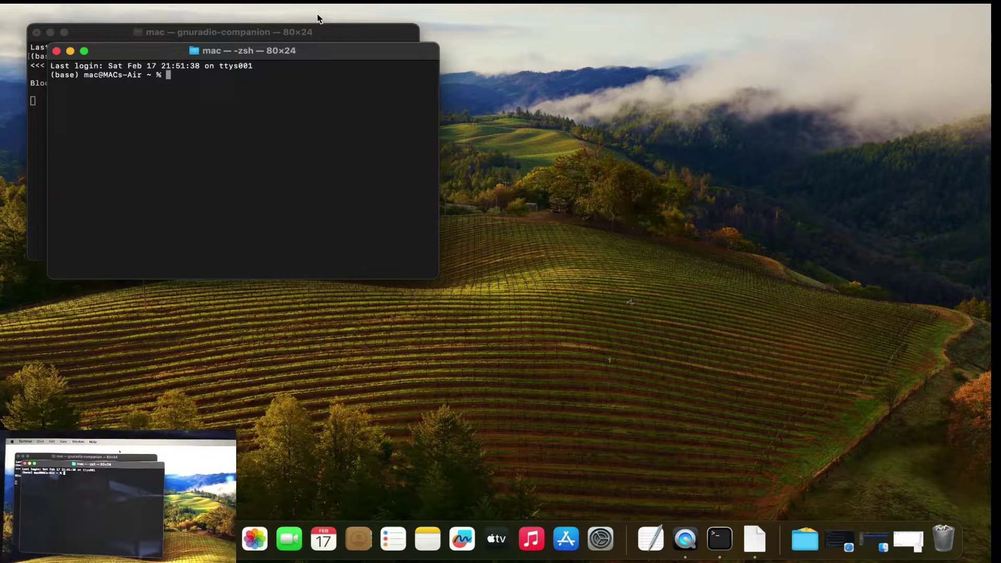
text(gqrx)
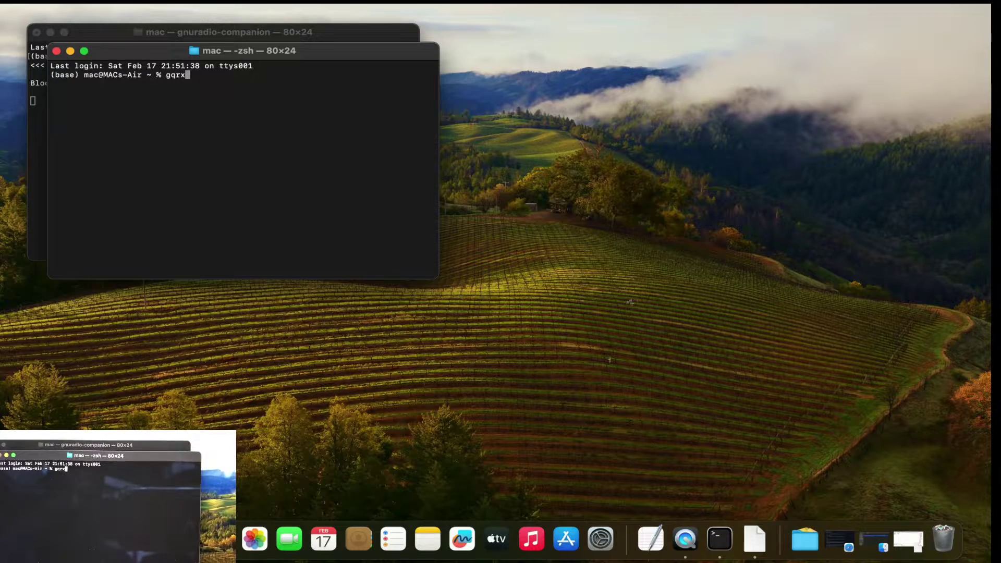
key(Return)
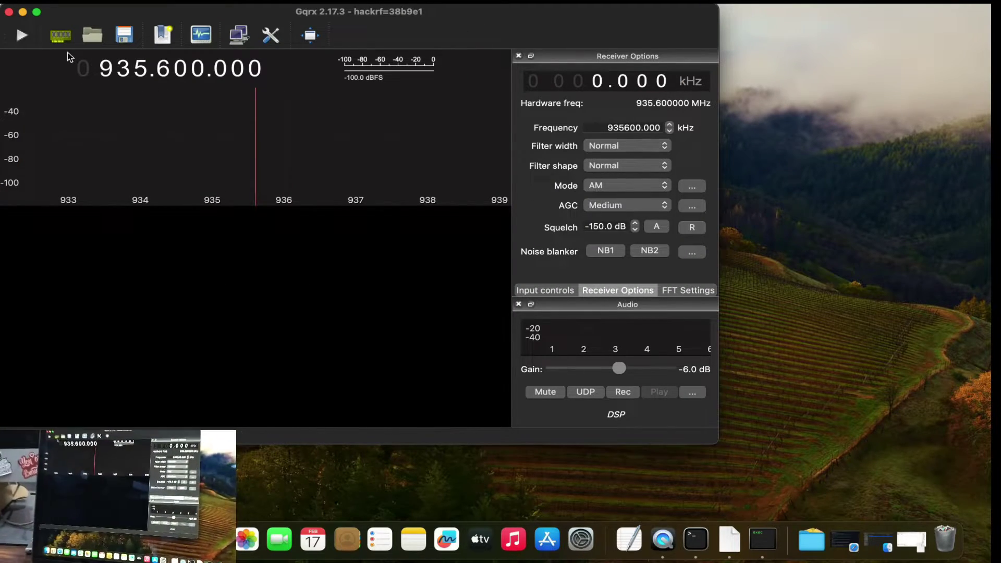
Confirm the HackRF One in the I/O device settings and start receiving around 935.6 MHz.
click(60, 37)
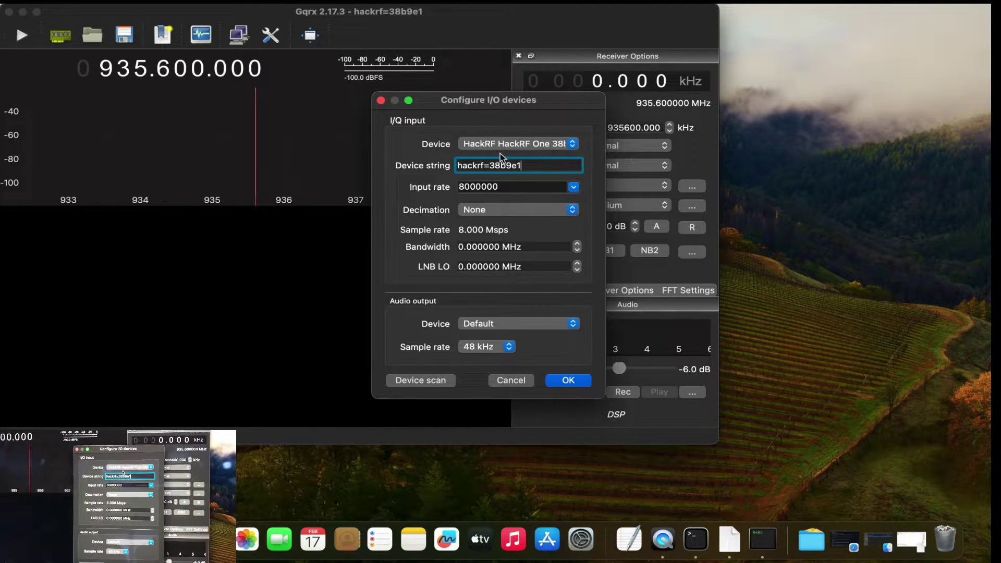
click(569, 380)
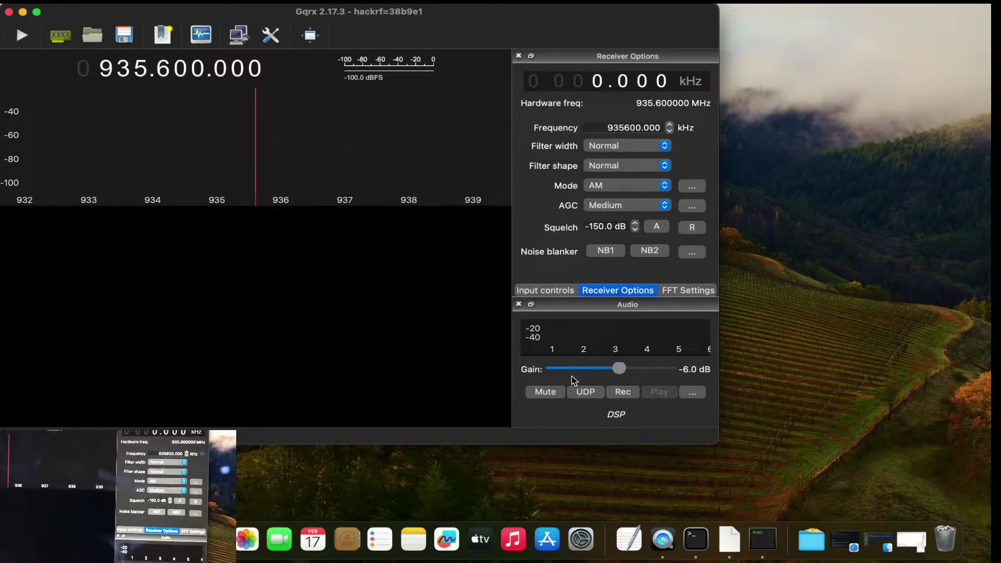
click(21, 36)
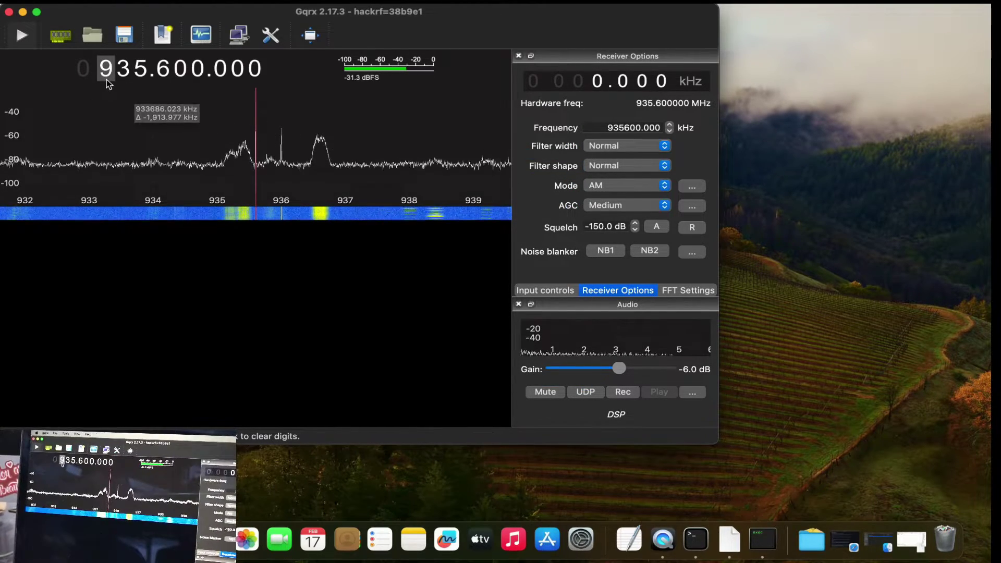